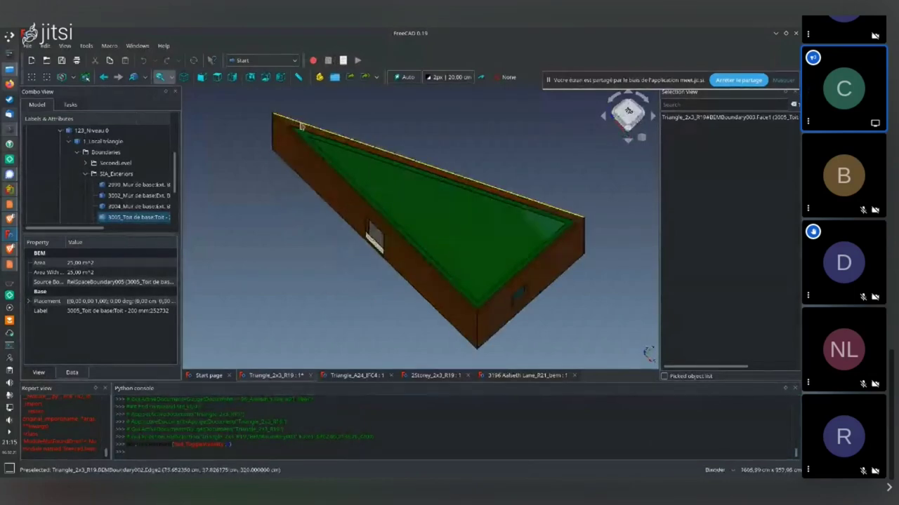
Hide the exterior and second-level roof boundaries (3005_Toit de base) of the triangular room and inspect the boundary outlines from the top
left_click(471, 199)
middle_click_drag(471, 199, 629, 116)
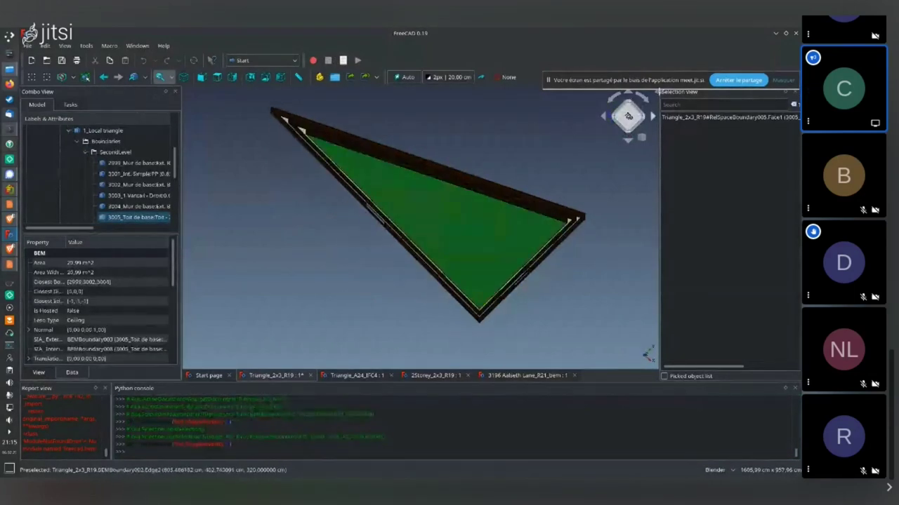
left_click(628, 116)
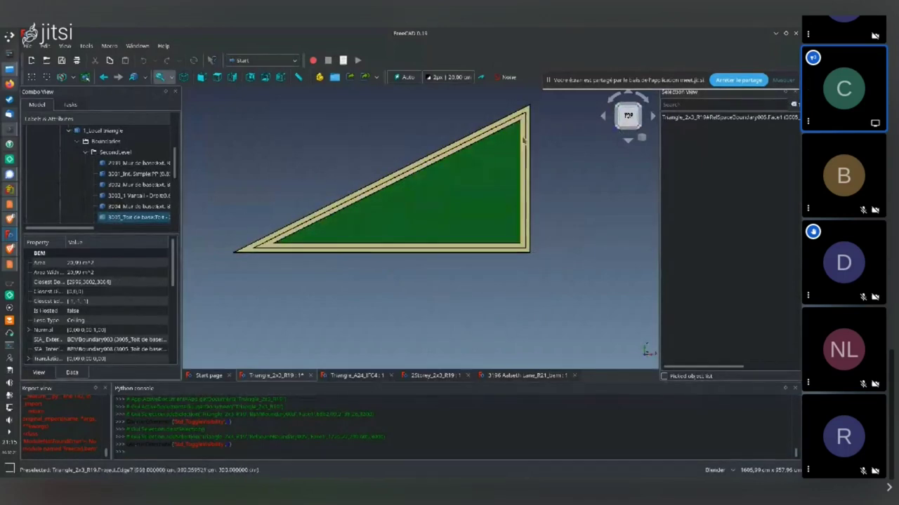
left_click(469, 189)
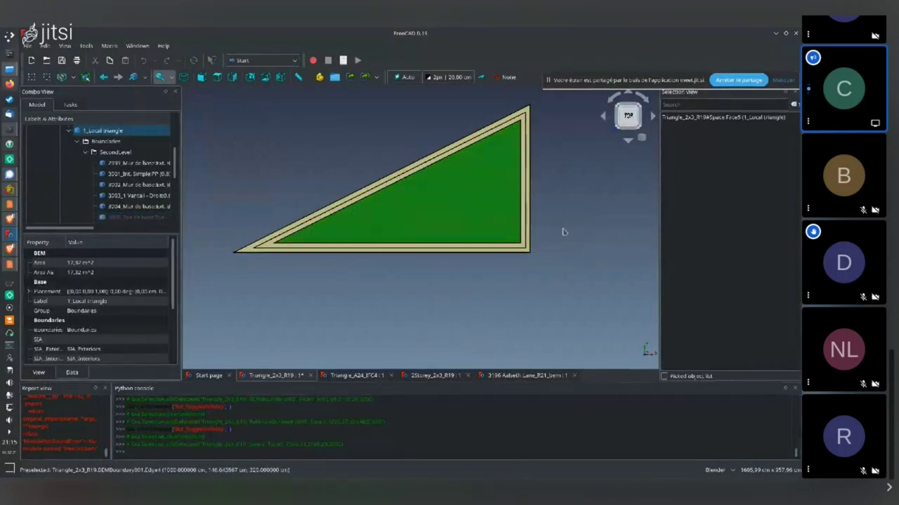
left_click(353, 249)
left_click(237, 250)
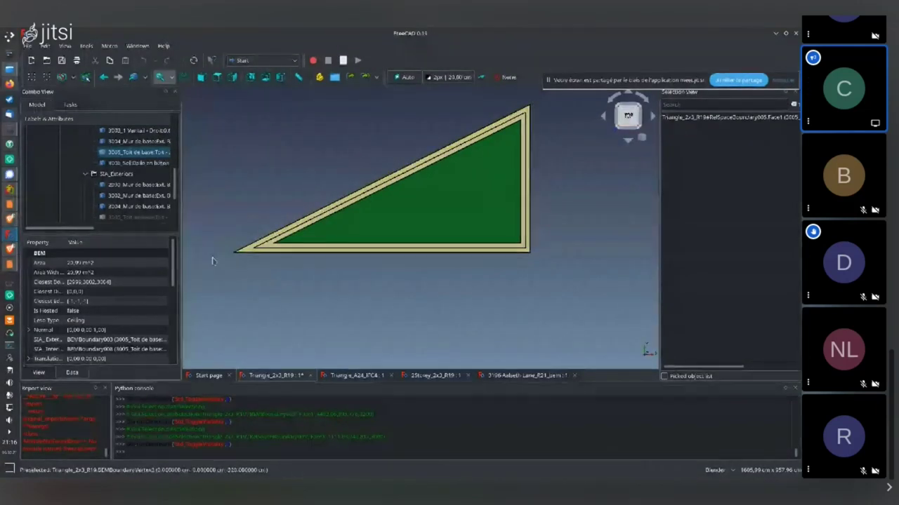
Examine the triangular building's long exterior wall, its opening, and the offsets between boundary layers along the roof edges
middle_click_drag(343, 267, 358, 287)
middle_click_drag(479, 266, 618, 178)
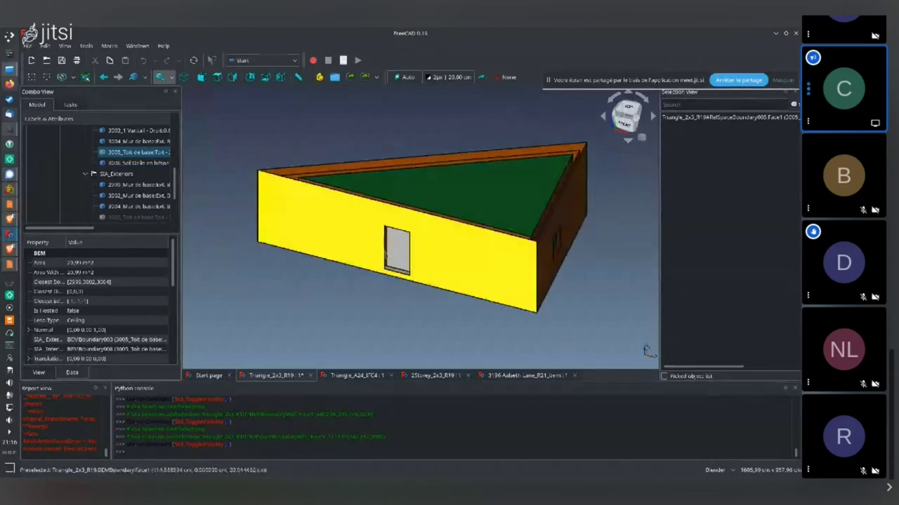
middle_click_drag(422, 253, 554, 140)
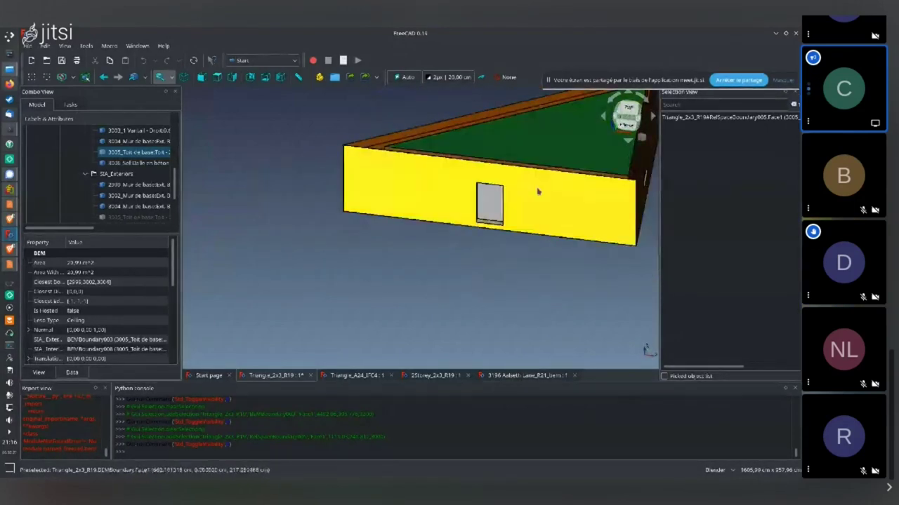
middle_click_drag(526, 169, 425, 249)
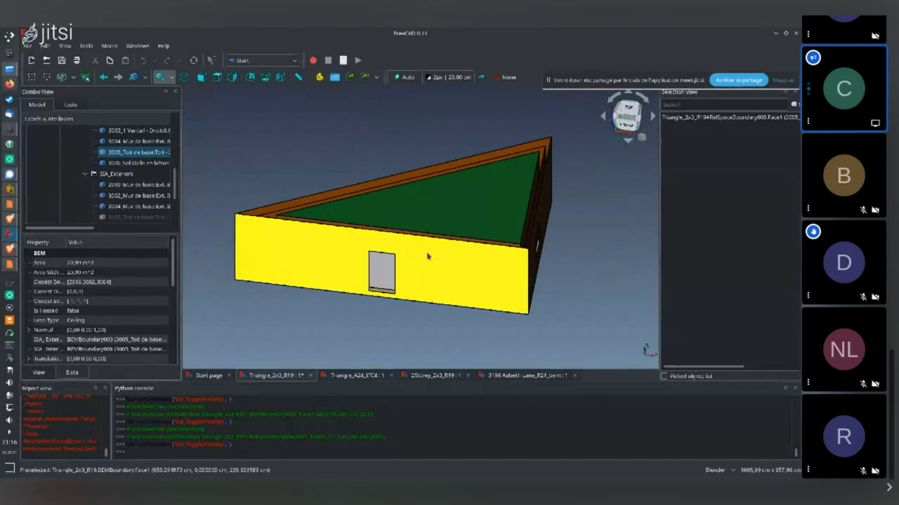
middle_click_drag(350, 220, 332, 242)
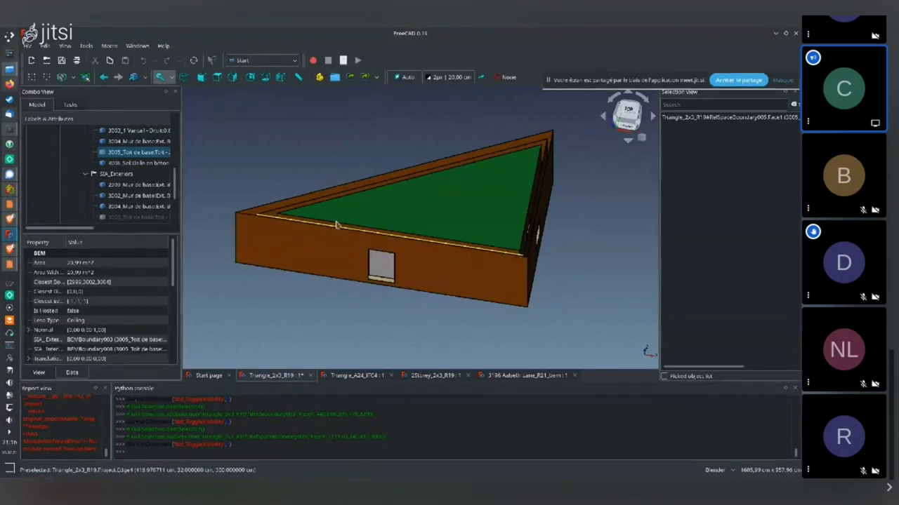
left_click(247, 325)
middle_click_drag(429, 268, 235, 233)
Hide the SIA_Exteriors boundary group of the triangular room and collapse the SecondLevel group
left_click(114, 173)
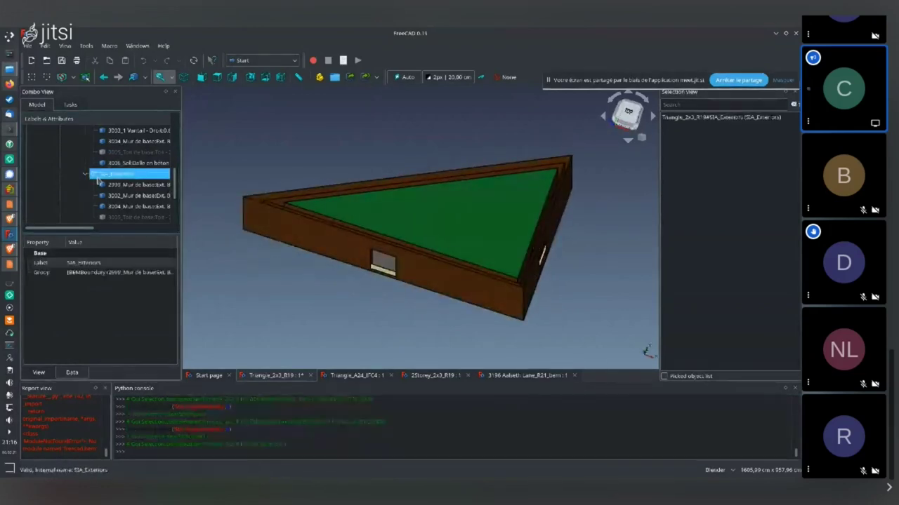
scroll(135, 197, "up", 3)
key("space")
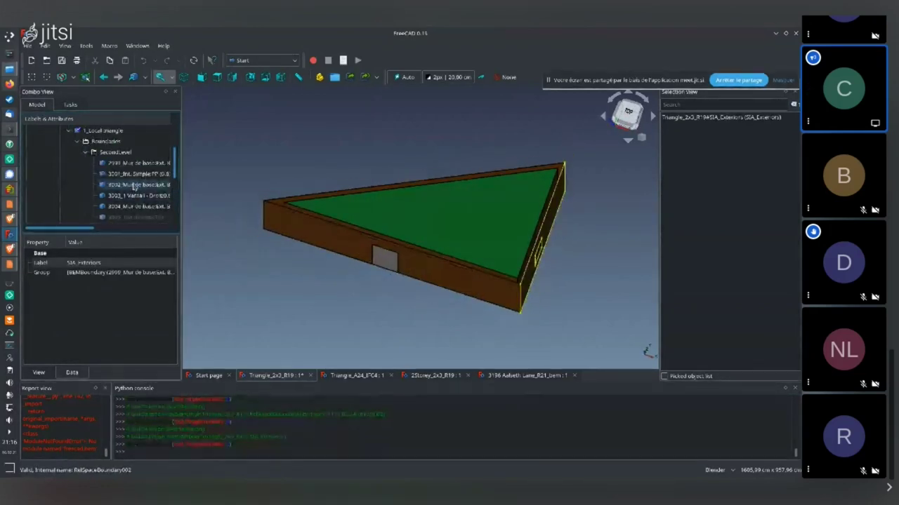
left_click(85, 152)
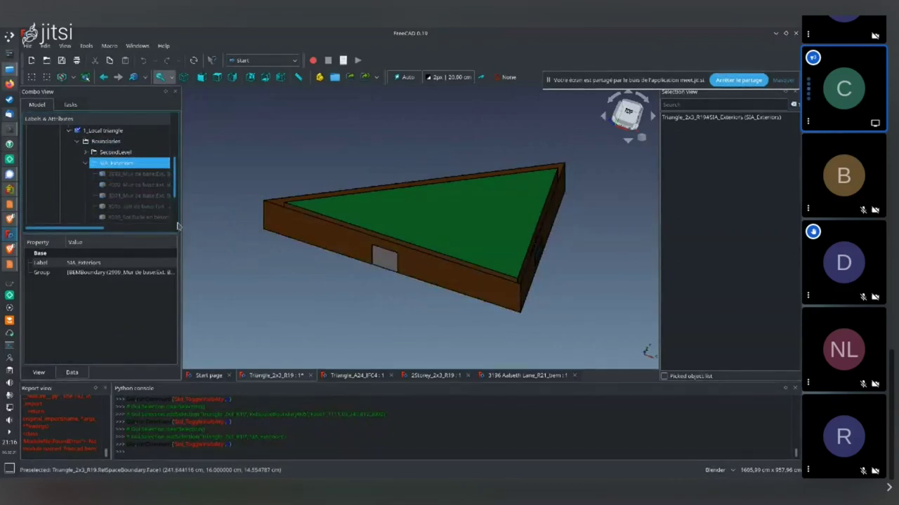
Hide the SIA_Interiors group, show the complete SecondLevel group including its roof, and inspect the second-level boundaries
scroll(109, 211, "down", 2)
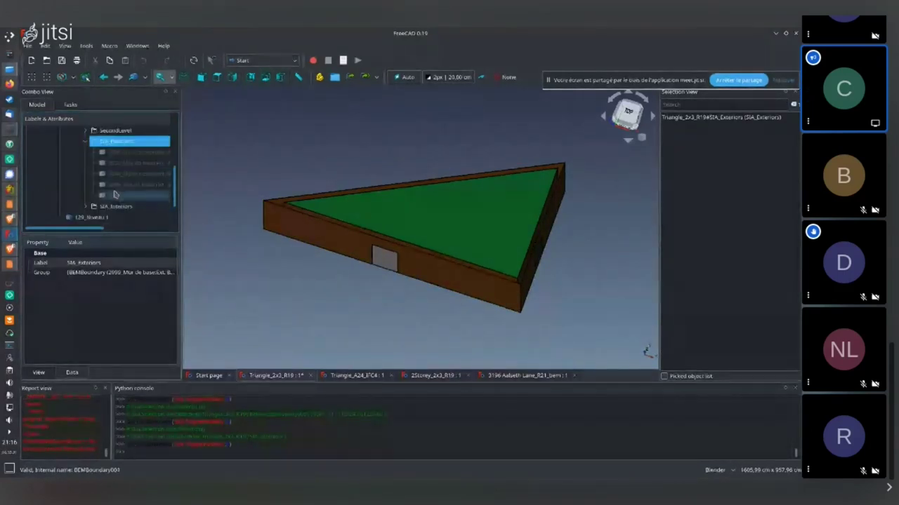
left_click(110, 206)
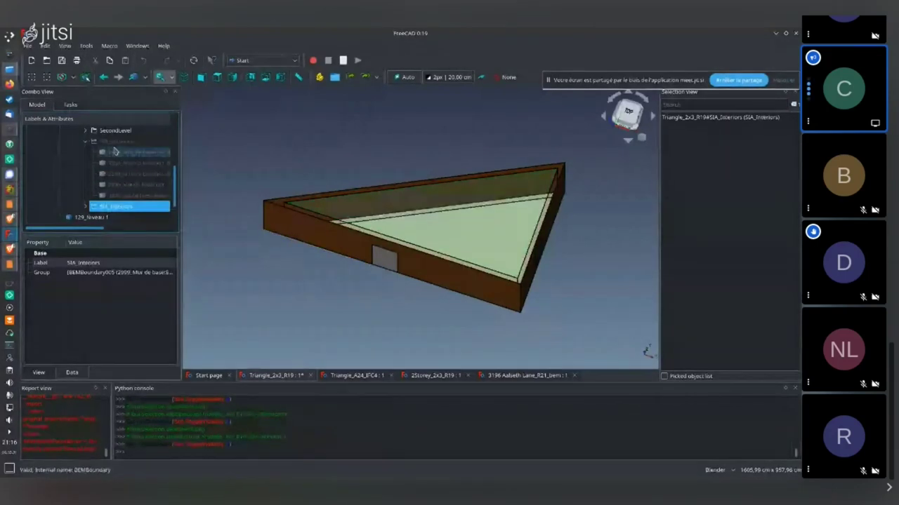
scroll(113, 171, "up", 1)
left_click(113, 163)
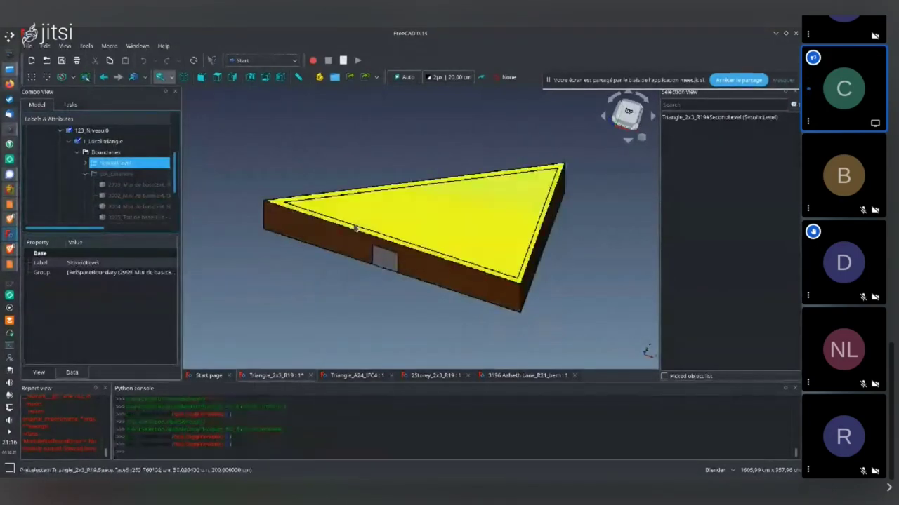
middle_click_drag(460, 328, 438, 299)
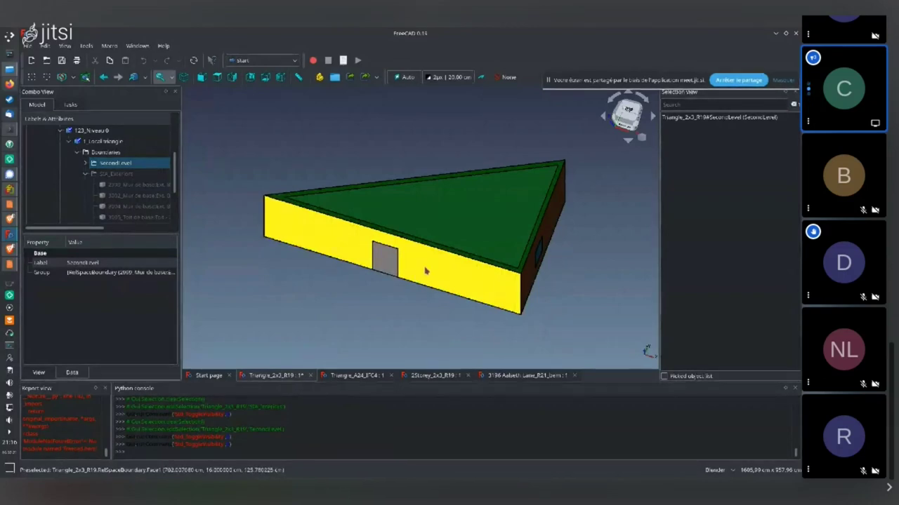
middle_click_drag(452, 261, 456, 283)
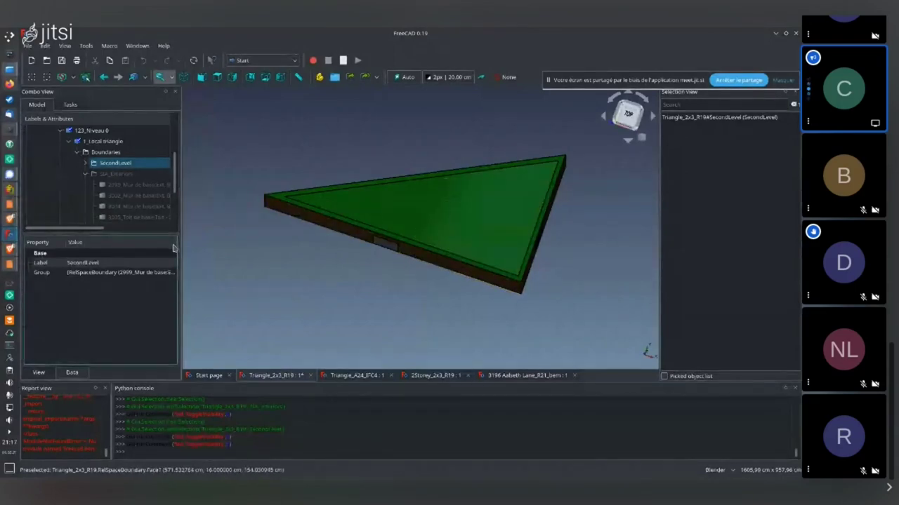
key("alt+Tab")
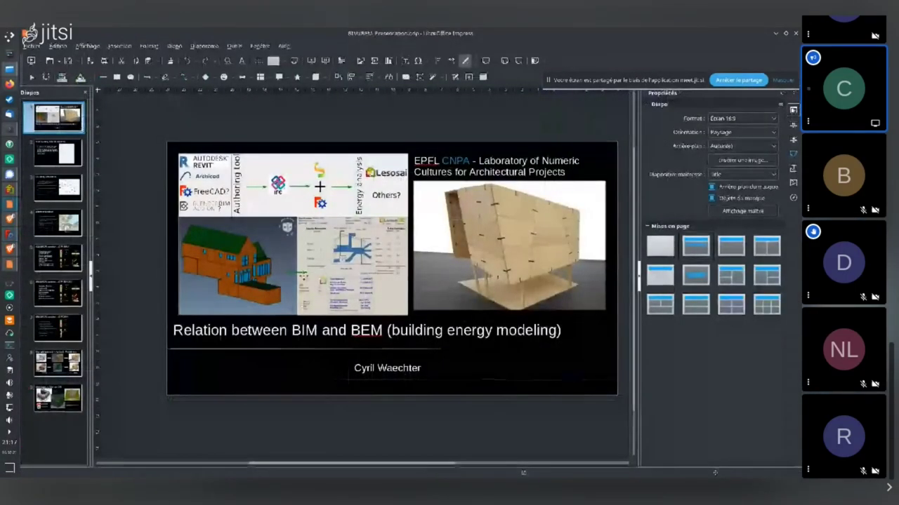
key("alt+Tab")
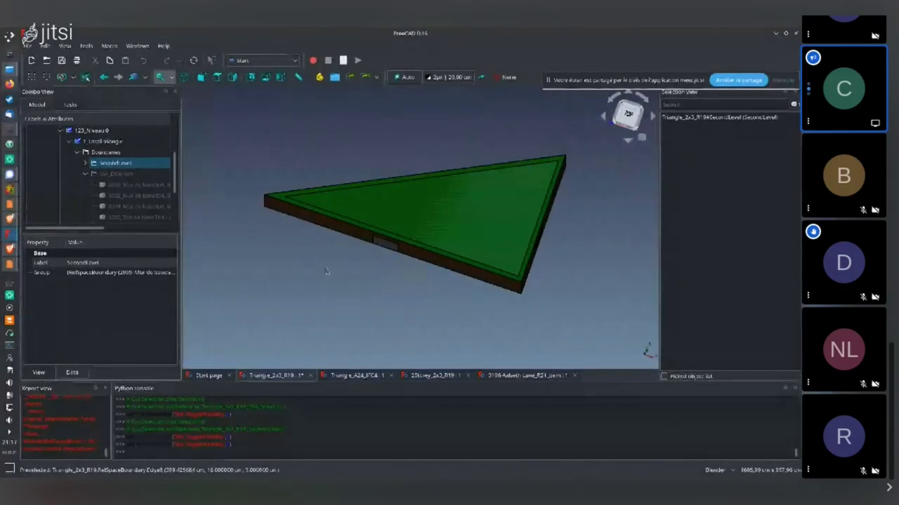
Toggle the SecondLevel group off and on, and show the SIA_Exteriors boundary group around the triangular building
left_click(108, 166)
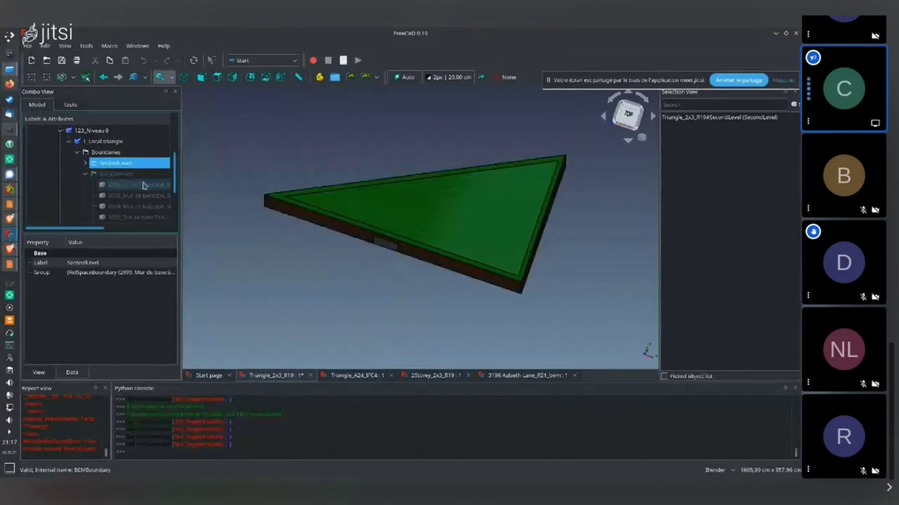
left_click(140, 175)
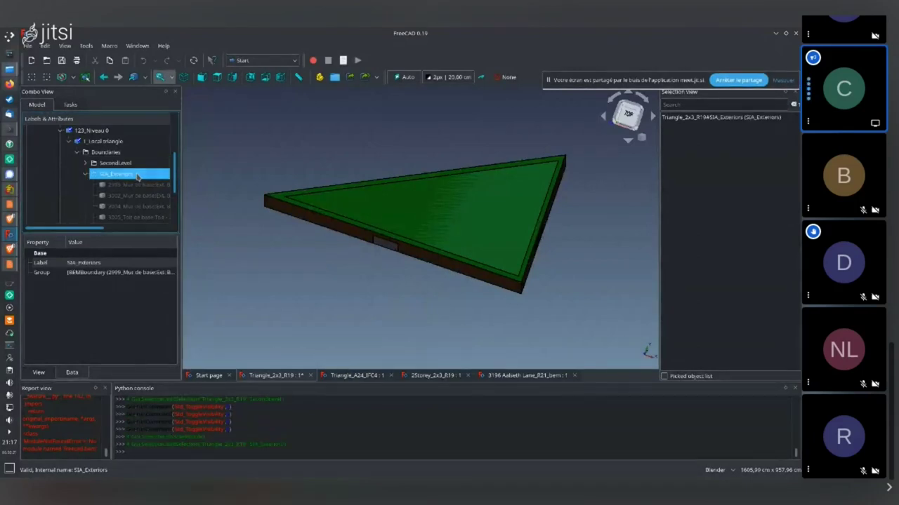
key("space")
middle_click_drag(423, 317, 475, 315)
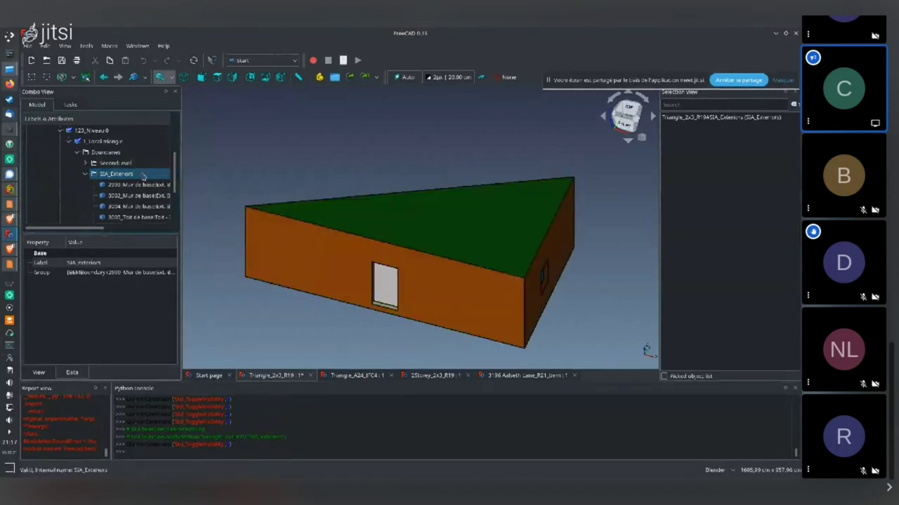
Switch to the LibreOffice Impress slide show and present the "BIMxBEM project – SIA 380/1" slide
left_click(8, 267)
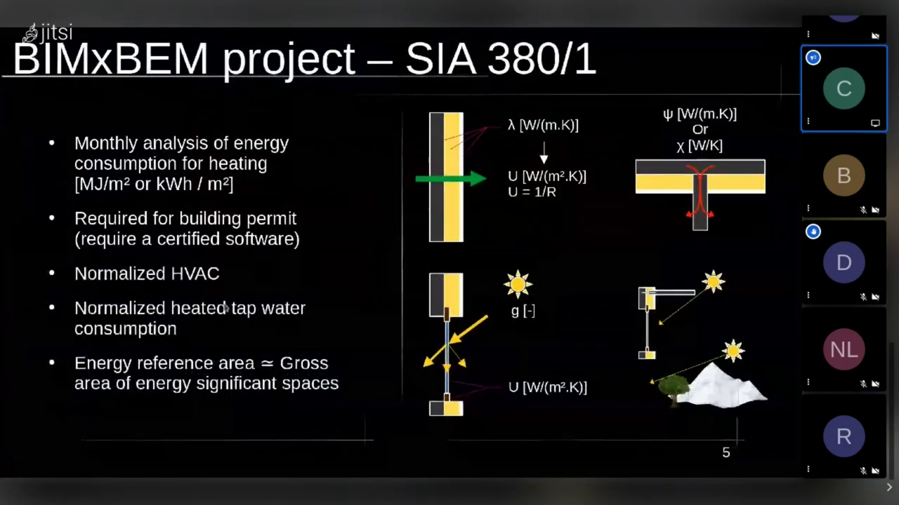
key("Right")
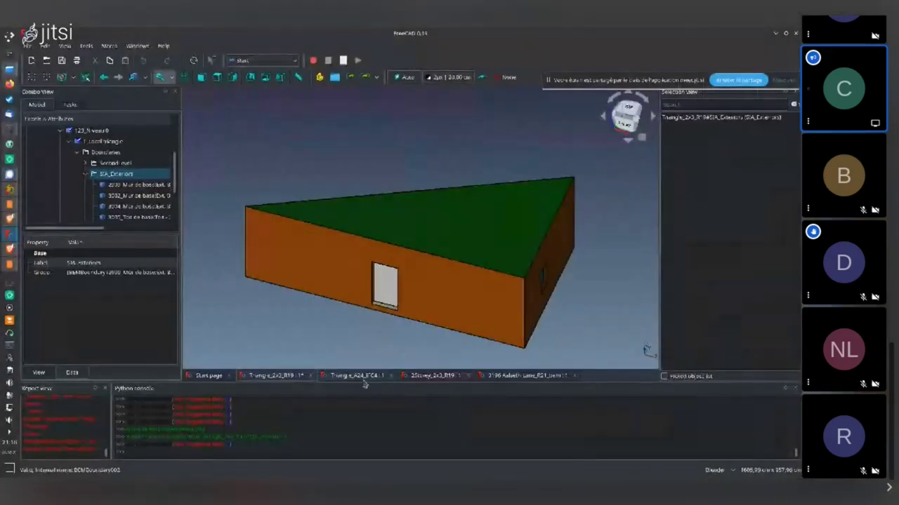
Switch to FreeCAD's 2Storey_2x3_R19 document and examine how the two-storey building's roof and end-wall boundaries are divided between rooms
left_click(432, 375)
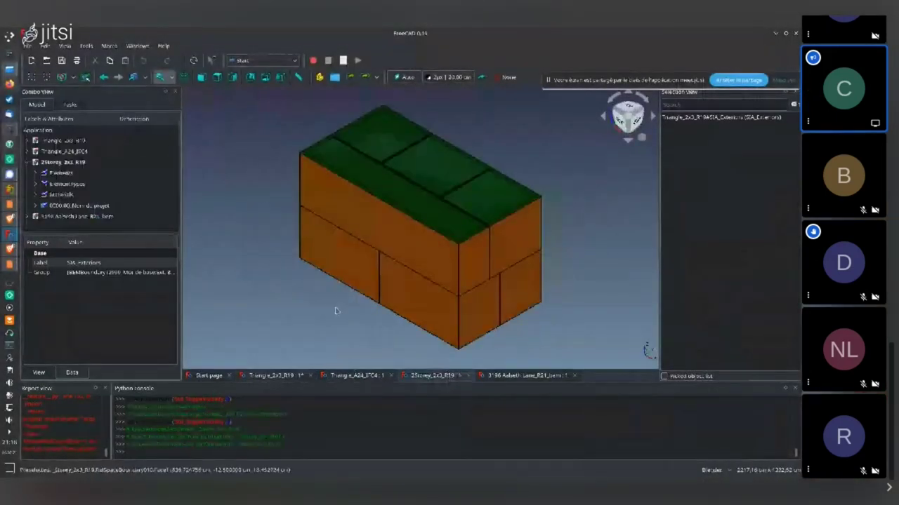
middle_click_drag(351, 210, 519, 261)
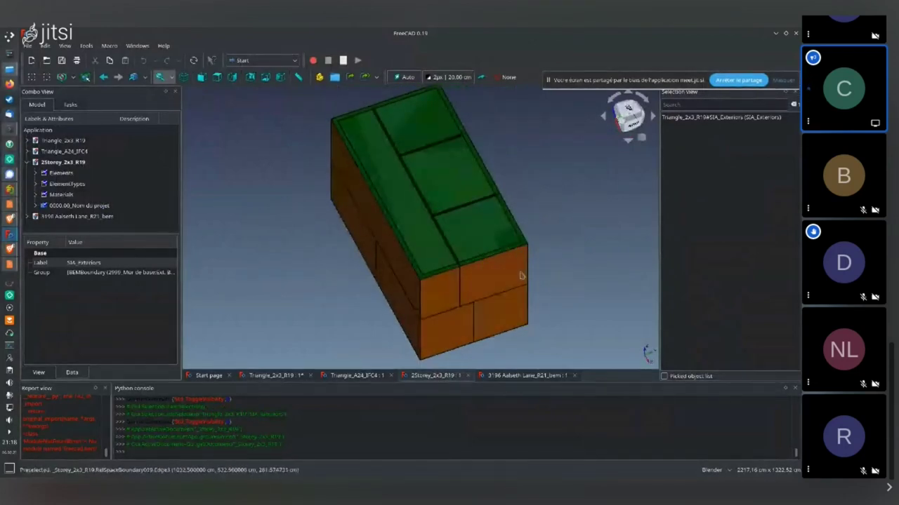
scroll(521, 275, "up", 5)
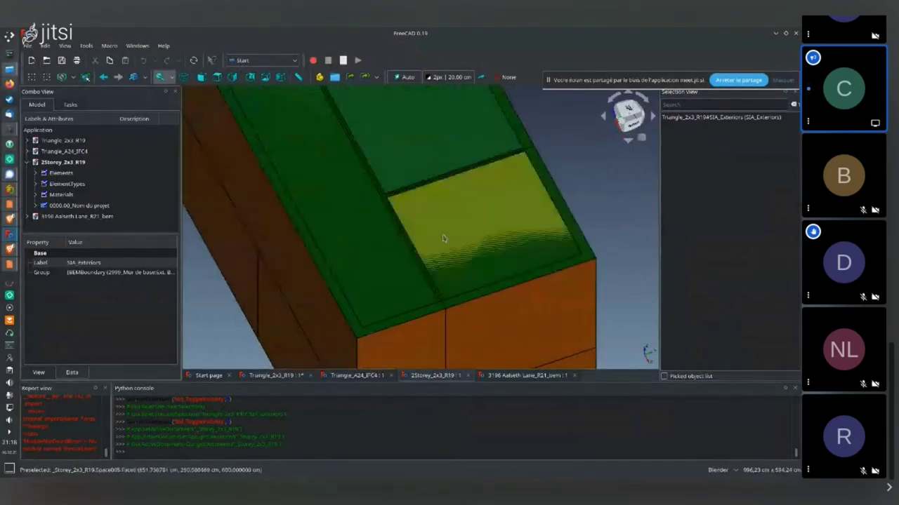
scroll(329, 290, "down", 5)
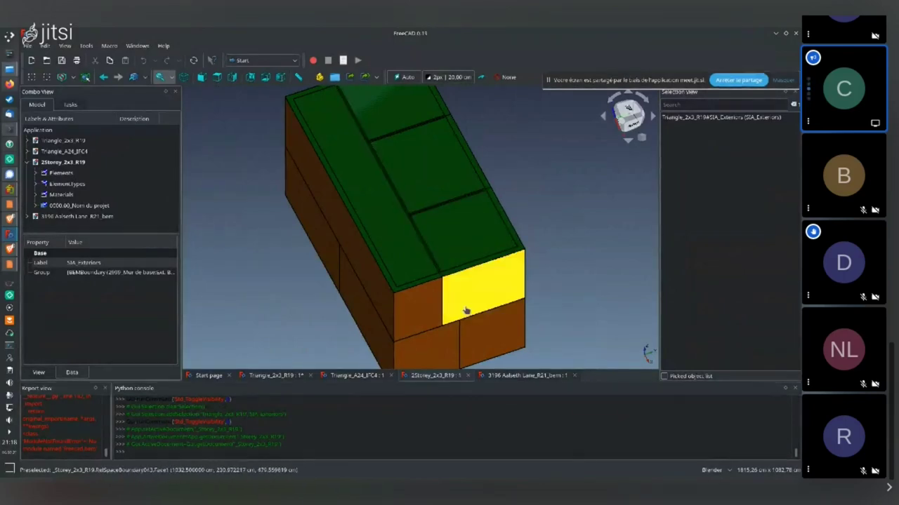
left_click(612, 187)
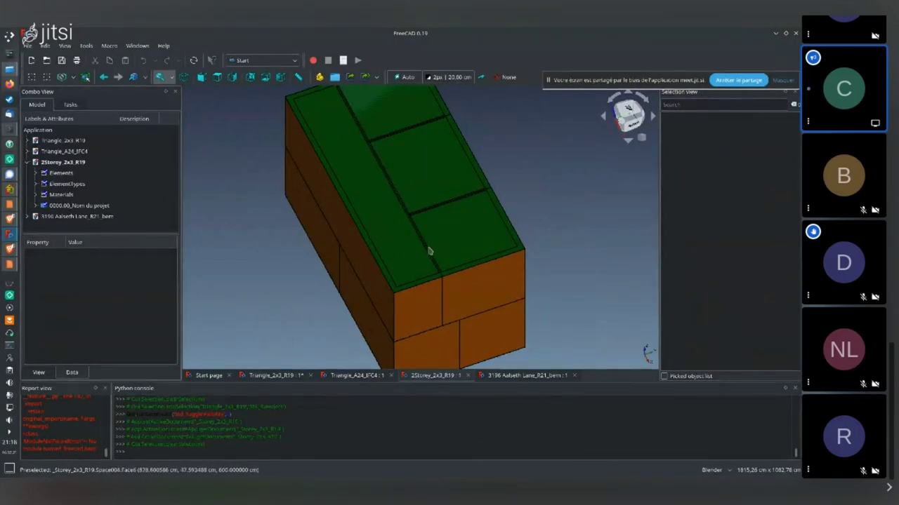
middle_click_drag(461, 211, 525, 277)
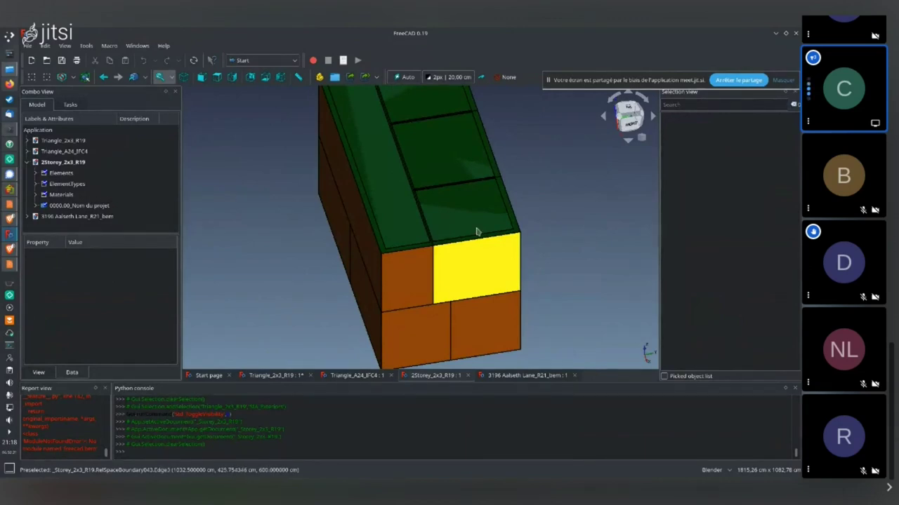
middle_click_drag(468, 257, 376, 267)
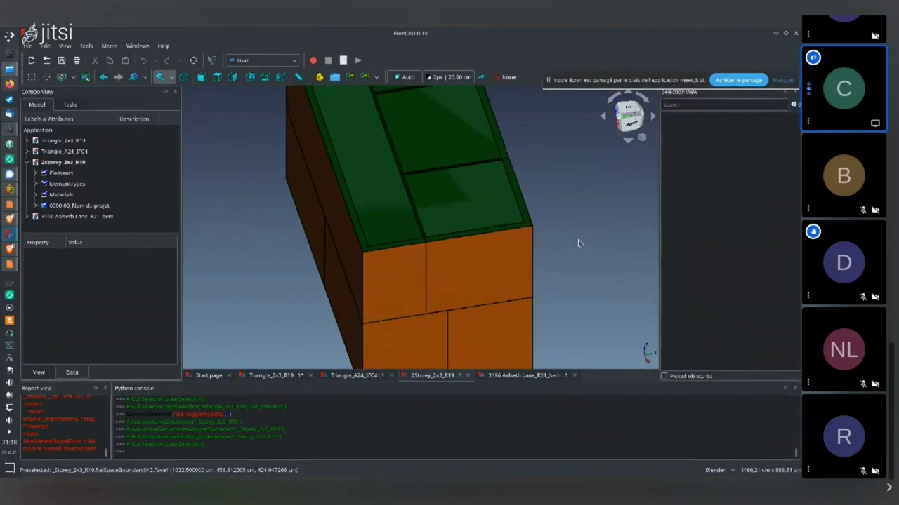
middle_click_drag(557, 257, 407, 295)
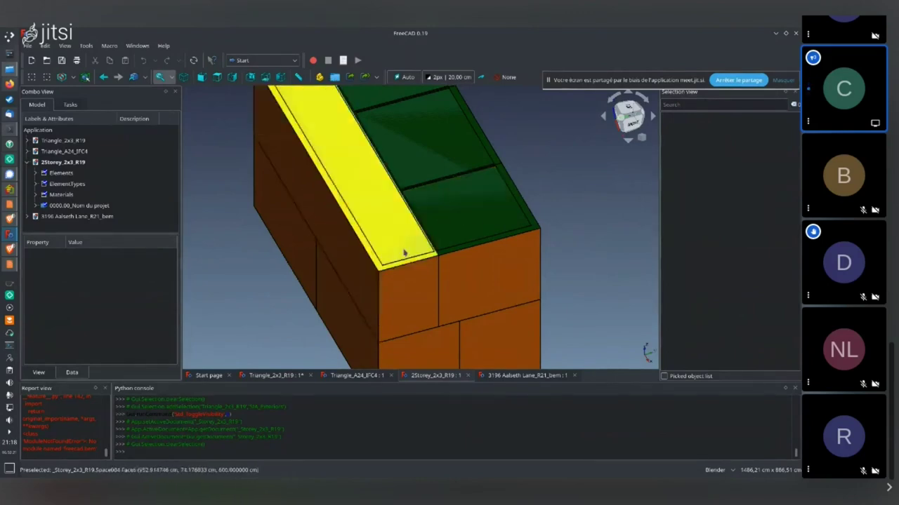
Hide the end-wall boundaries of the upper-right and lower-right rooms and look inside those rooms from the right view
left_click(421, 288)
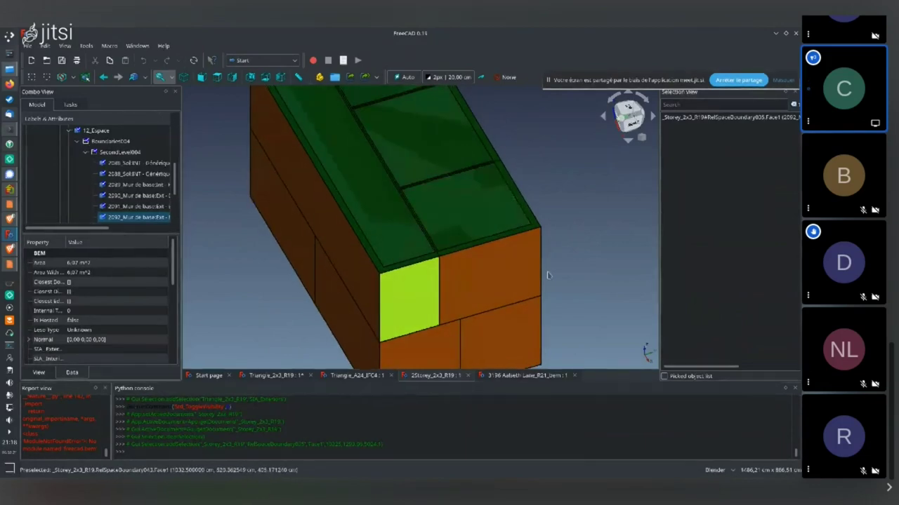
left_click(519, 267)
key("3")
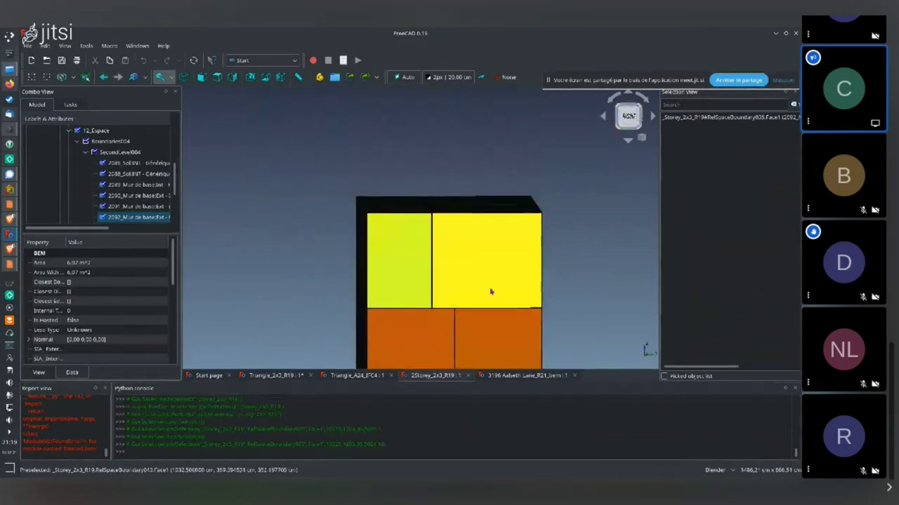
left_click(499, 338)
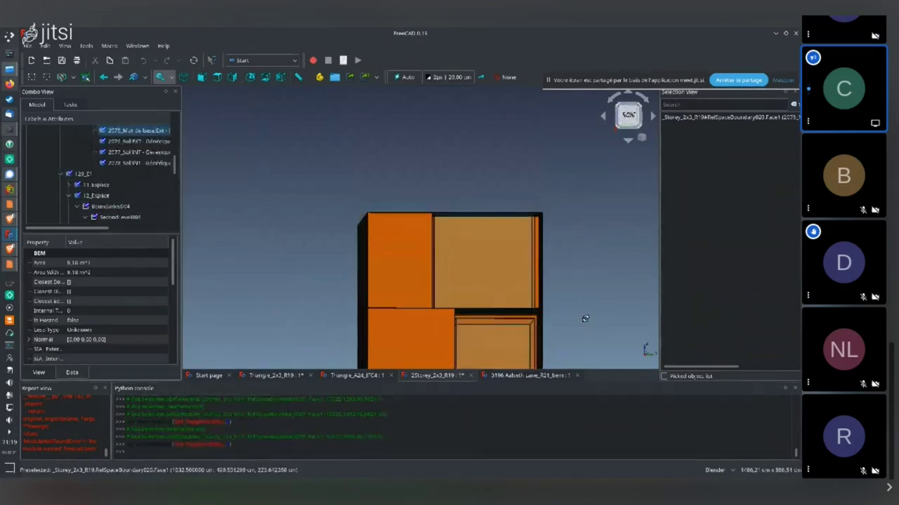
middle_click_drag(590, 326, 557, 261, "shift")
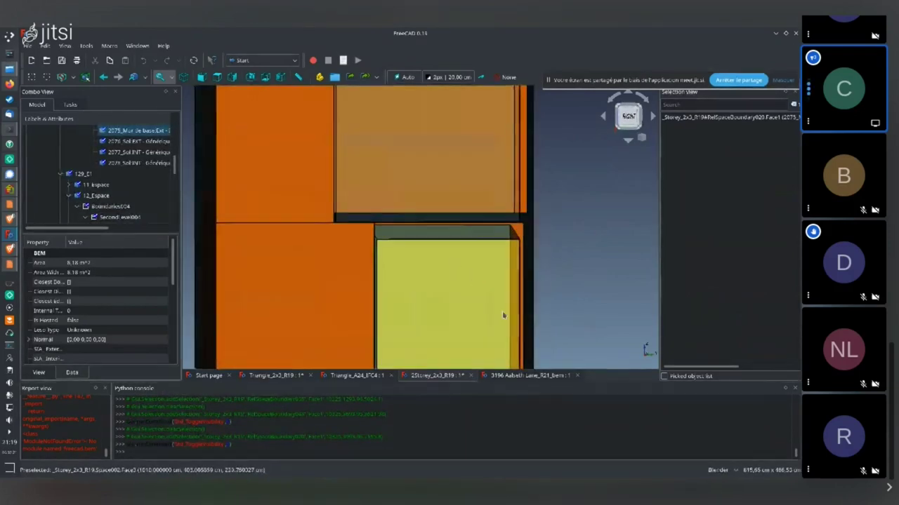
Examine the two-storey building's opened end rooms as a whole, from the end-wall side and slightly above
scroll(455, 267, "down", 5)
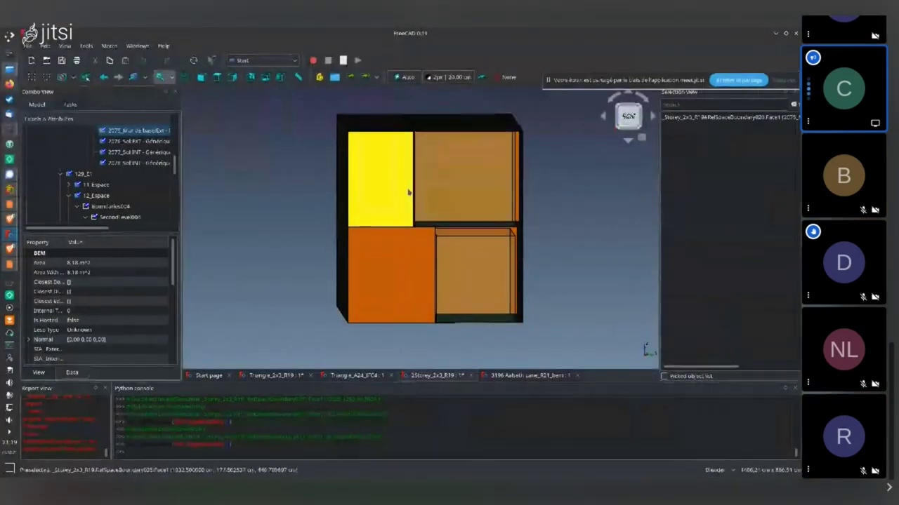
middle_click_drag(475, 186, 472, 212)
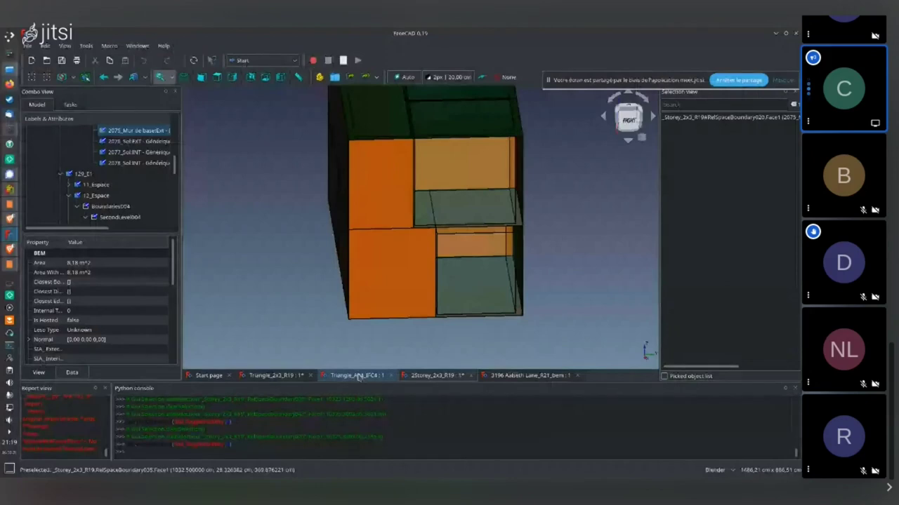
Switch to the Triangle_A24_IFC4 document and expand its project tree down to the boundary groups of the 01_Séjour space
left_click(358, 377)
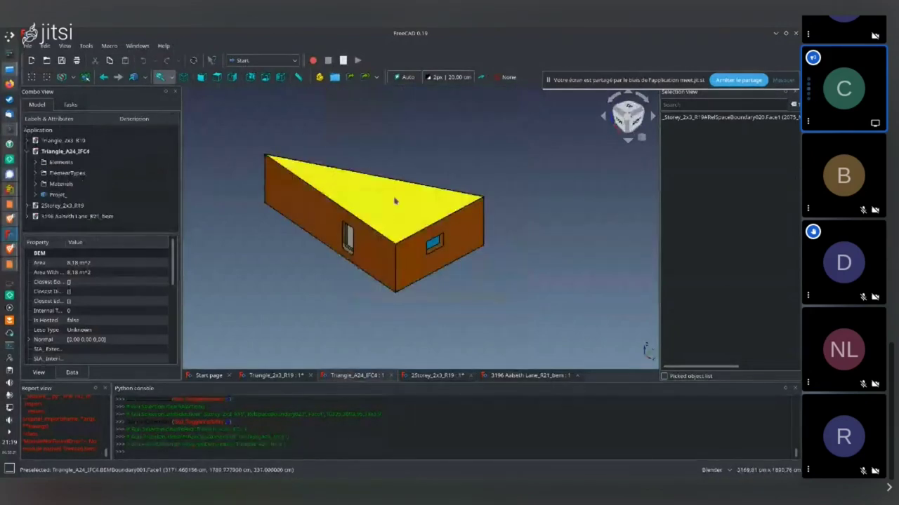
scroll(395, 199, "up", 2)
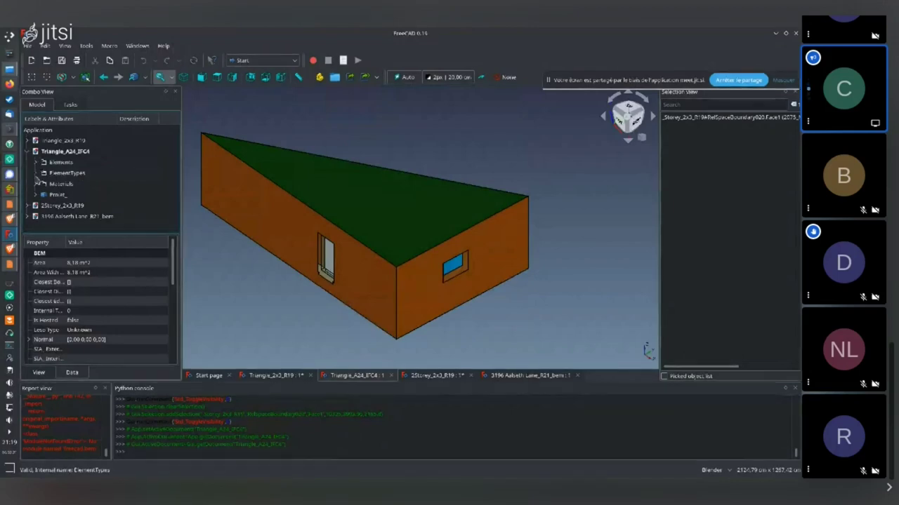
left_click(36, 177)
left_click(35, 195)
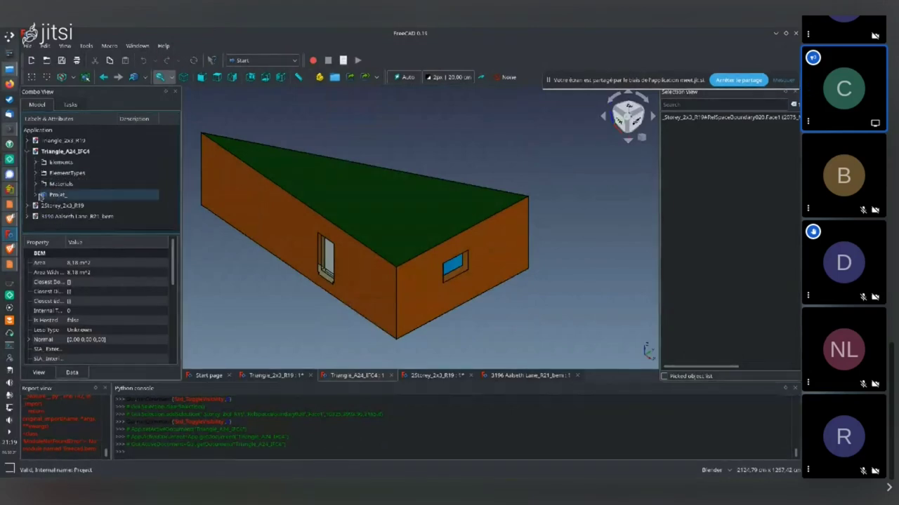
left_click(43, 206)
left_click(52, 217)
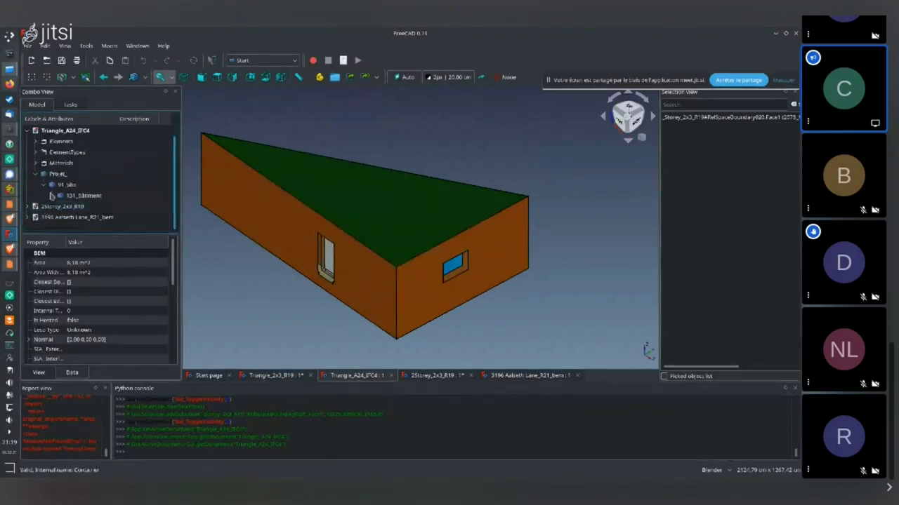
left_click(61, 184)
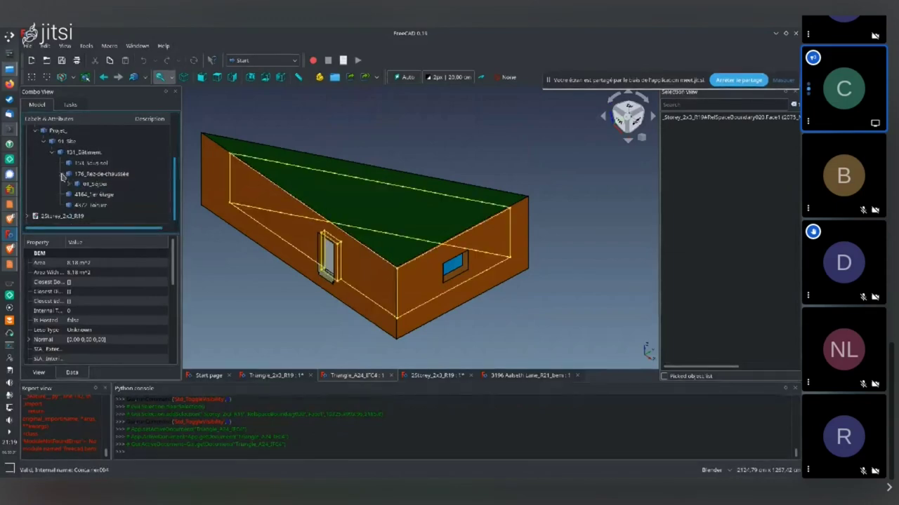
left_click(69, 185)
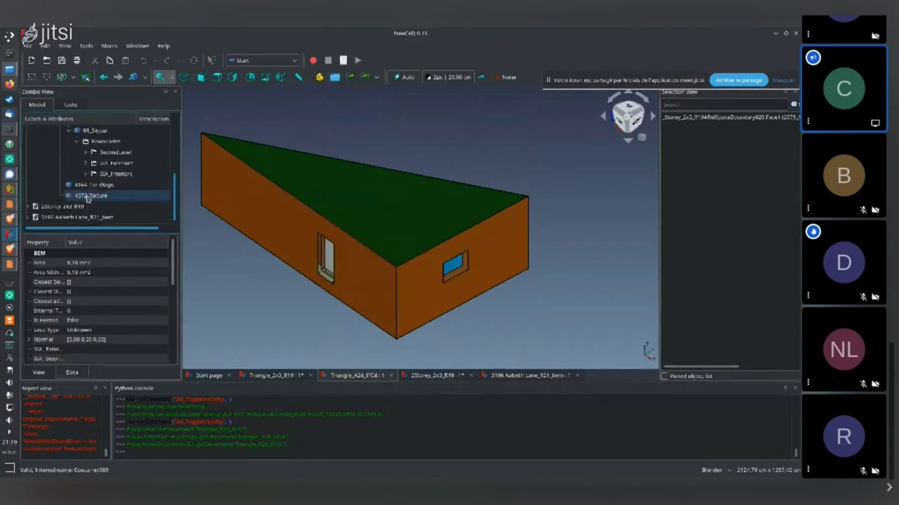
Hide the SIA_Exteriors and SIA_Interiors groups of 01_Séjour and inspect the SecondLevel boundaries around the wall openings
left_click(113, 196)
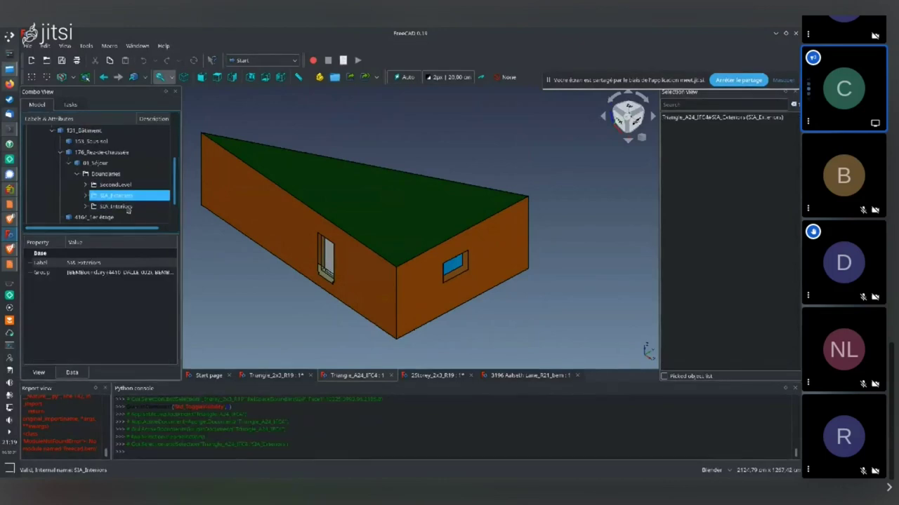
key("space")
left_click(155, 205)
key("space")
middle_click_drag(535, 257, 523, 190)
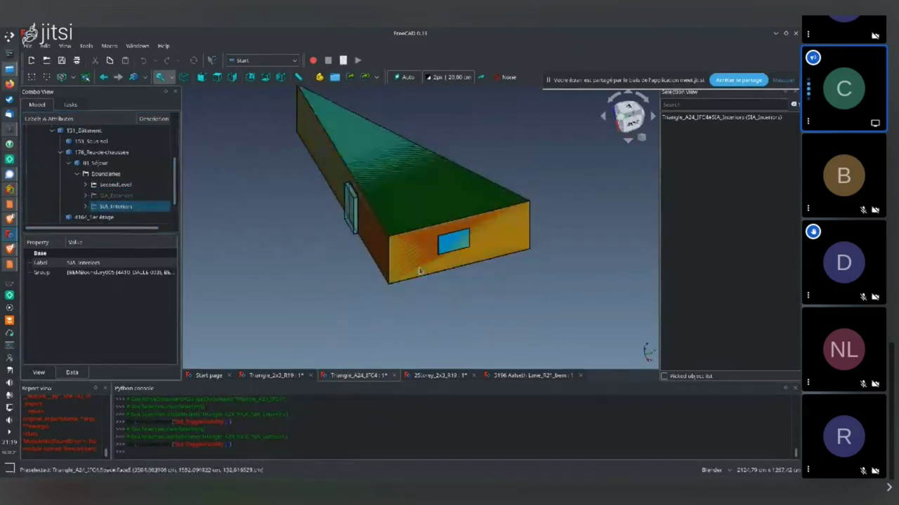
middle_click_drag(275, 206, 345, 194)
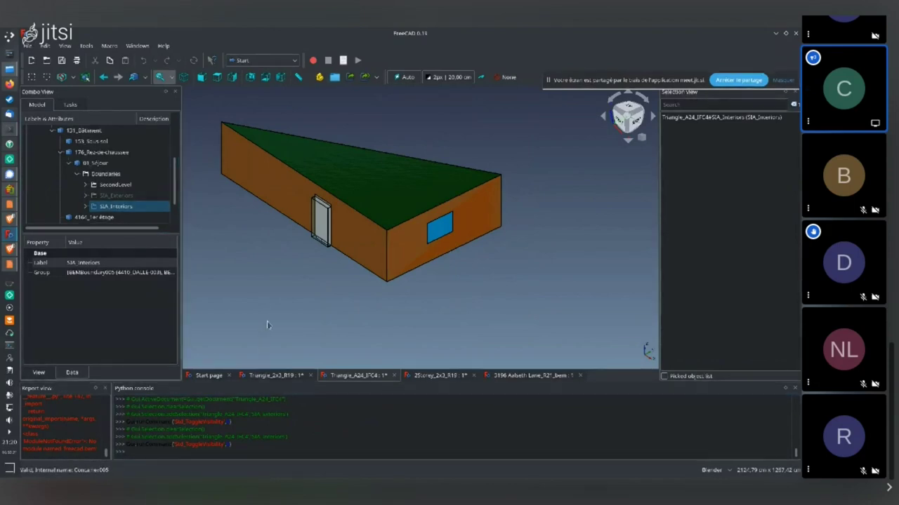
Show the SIA_Interiors boundary group of 01_Séjour and hide its SecondLevel group
key("space")
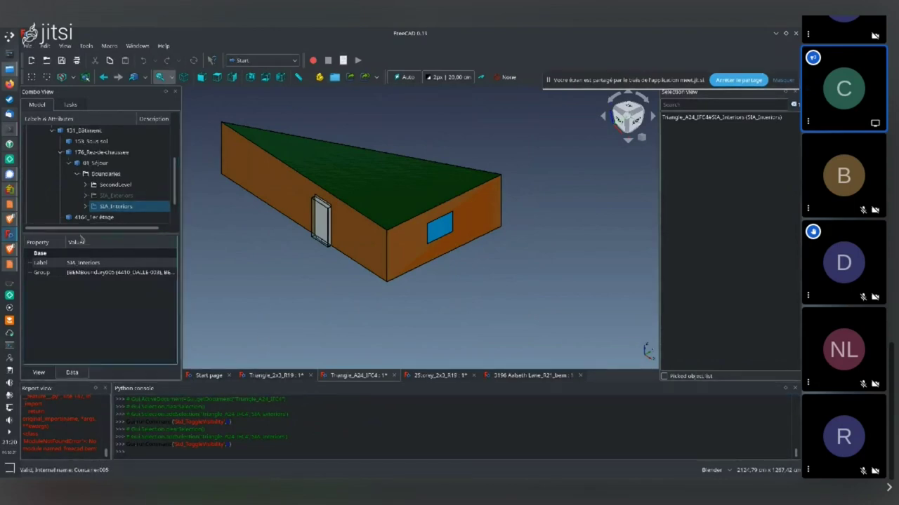
left_click(118, 185)
key("space")
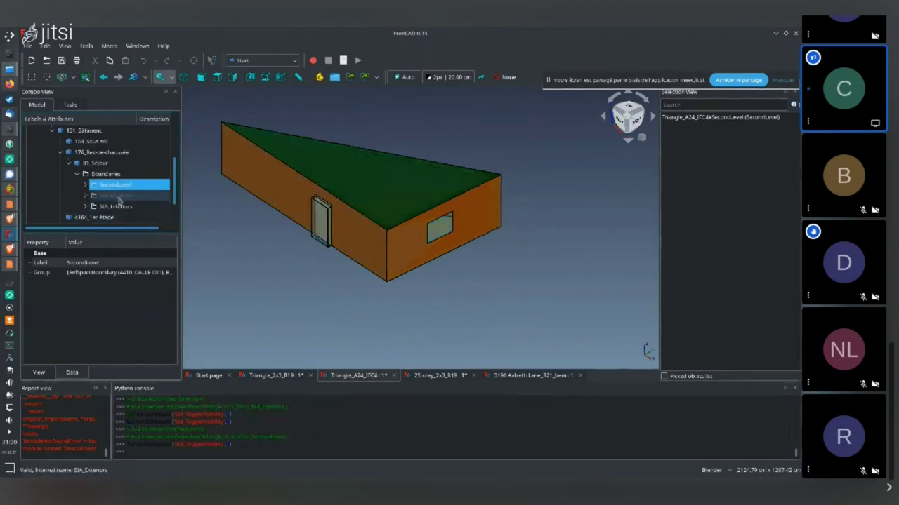
Hide the SIA_Interiors group, show SIA_Exteriors instead, and inspect the exterior boundaries of the triangular building
left_click(116, 206)
key("space")
mouse_move(234, 247)
middle_mouse_down()
mouse_move(225, 248)
mouse_move(245, 253)
middle_mouse_up()
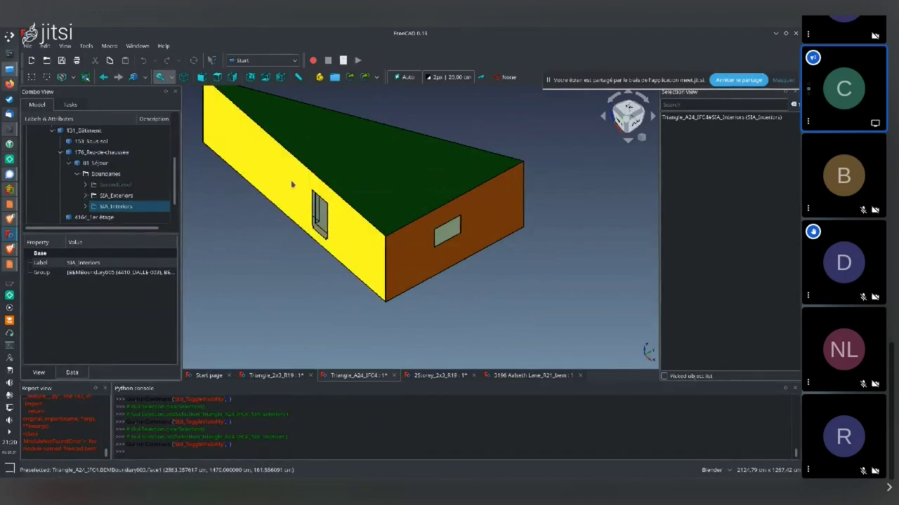
middle_click_drag(271, 173, 327, 209, "shift")
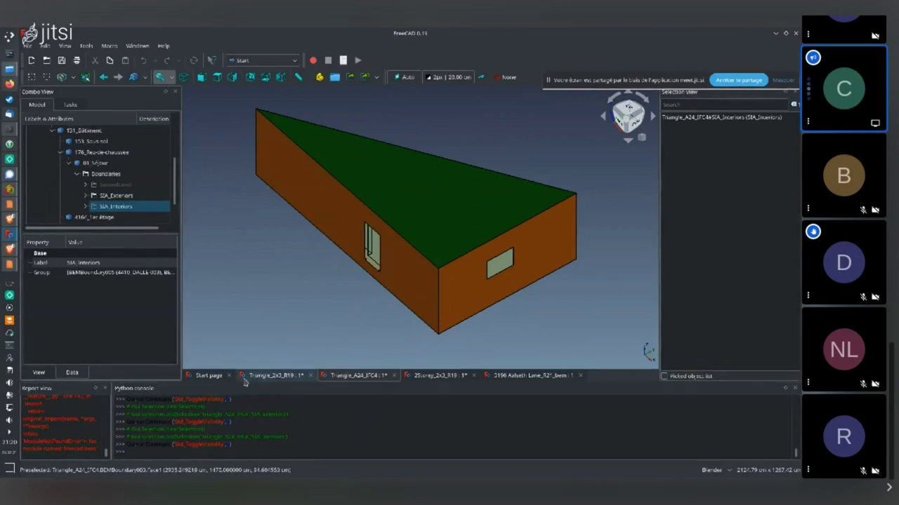
Return to the 2Storey_2x3_R19 document, examine the roof boundaries above the opened end rooms, and clear the selection
left_click(461, 377)
middle_click_drag(463, 232, 383, 228)
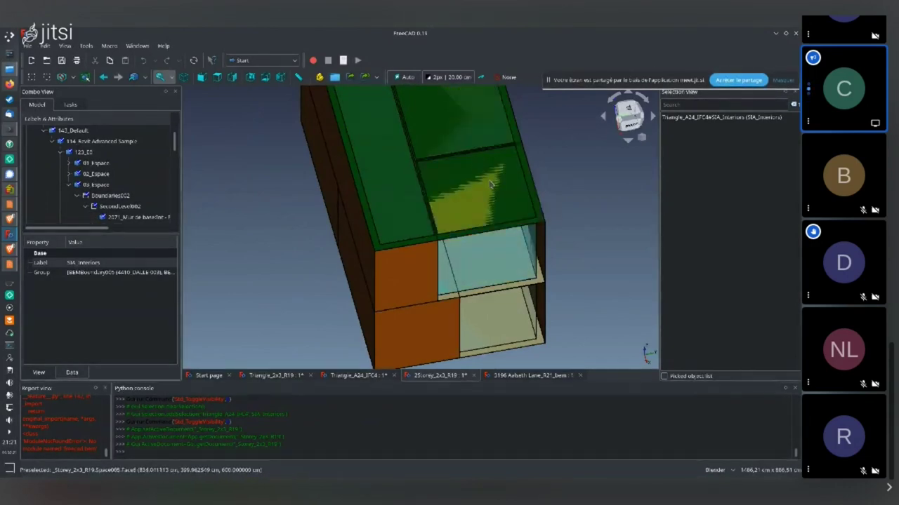
left_click(275, 227)
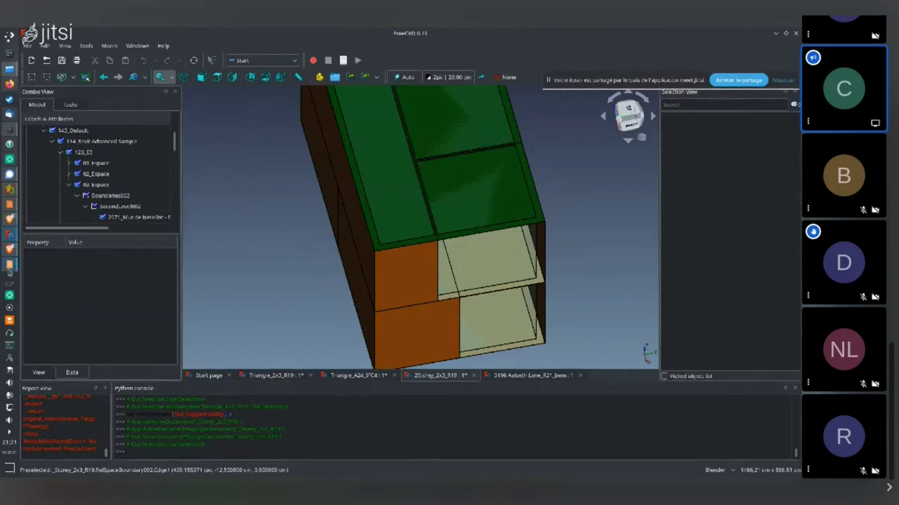